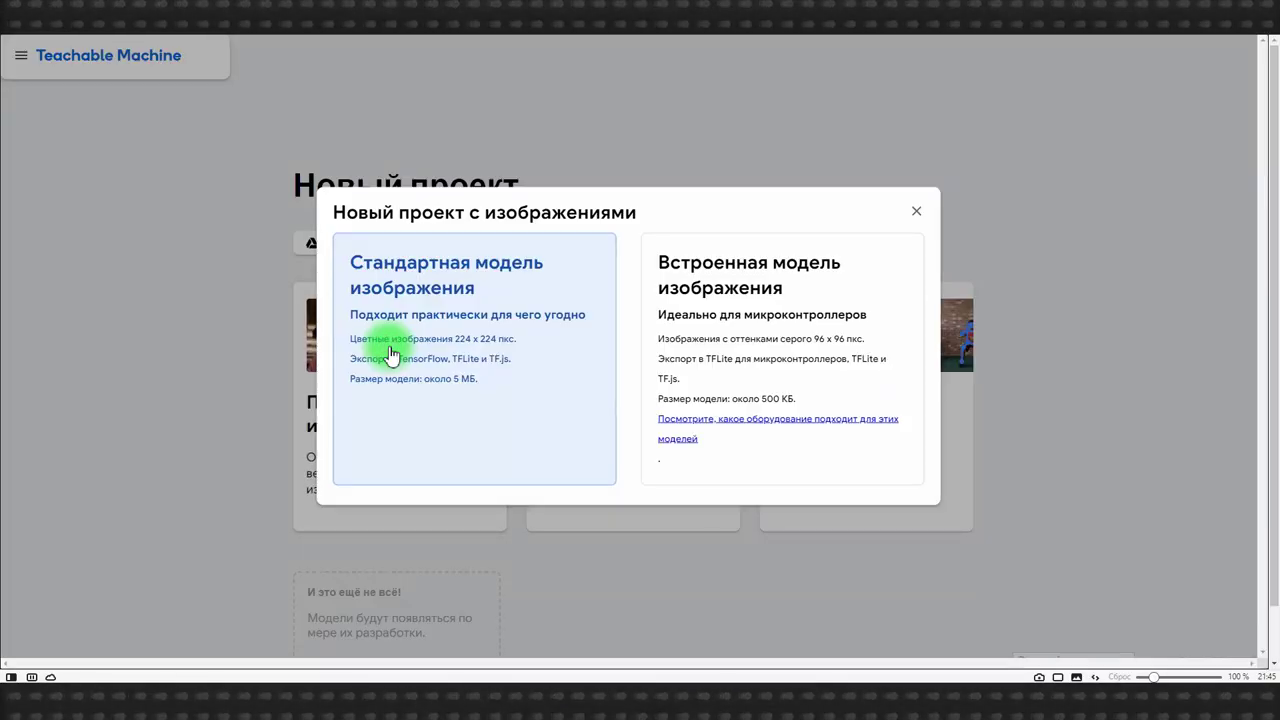
Create a standard image model project and record webcam samples of a hand gesture for Class 1
left_click(472, 298)
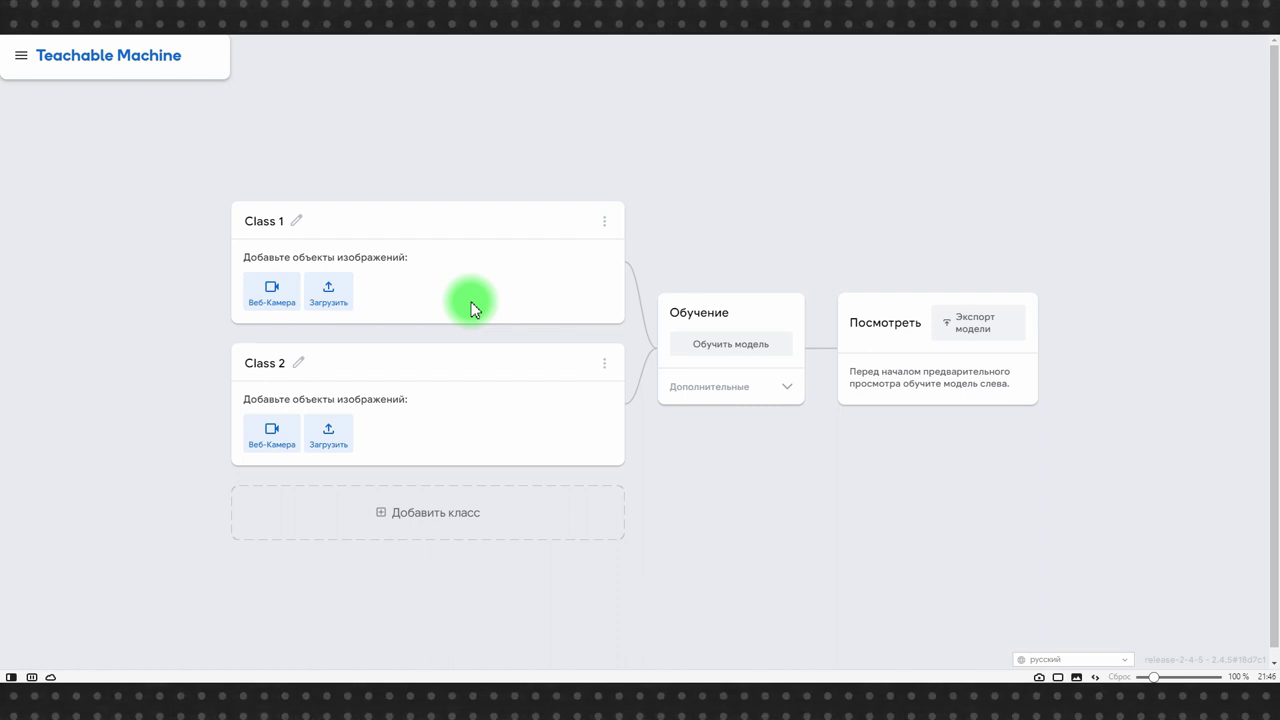
left_click(261, 304)
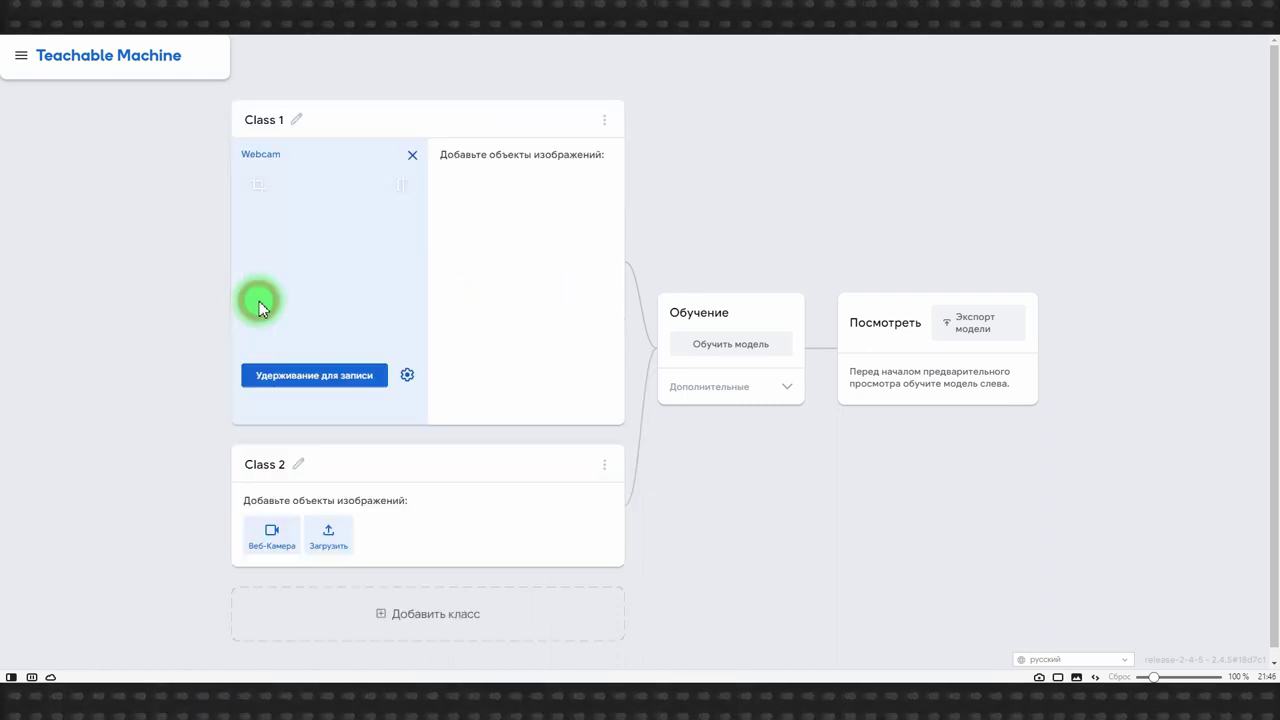
left_click(869, 90)
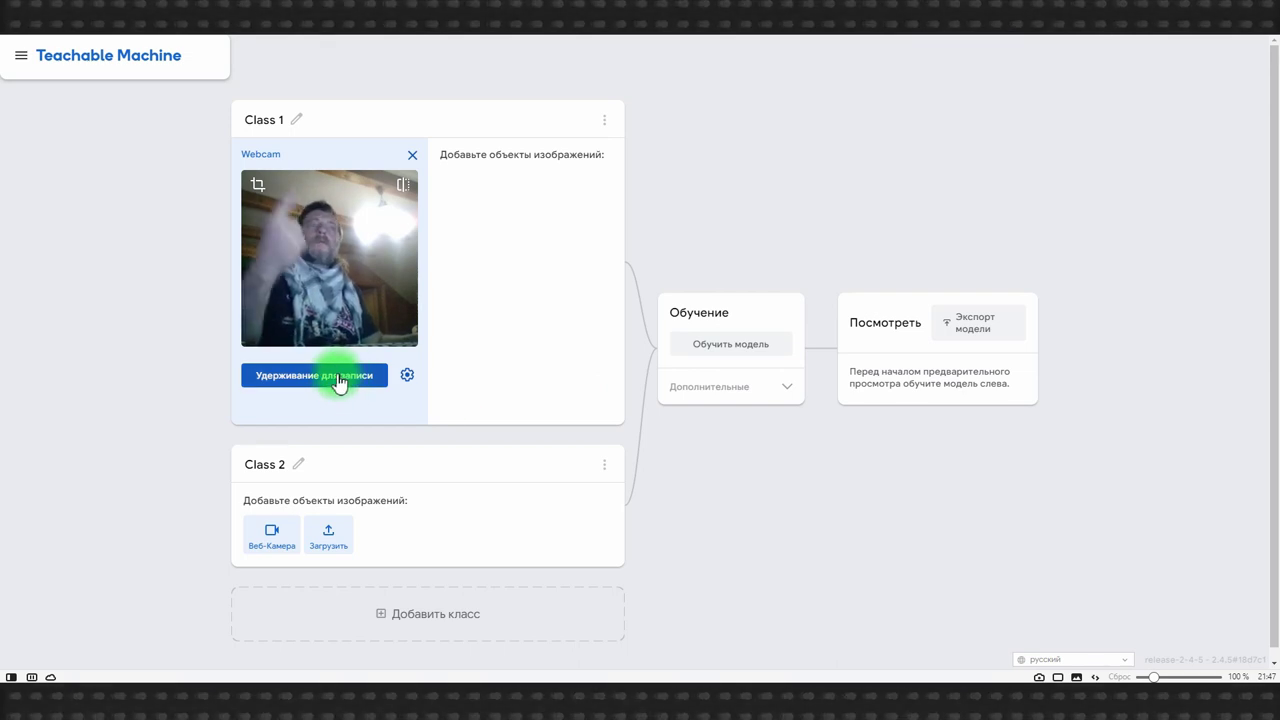
left_click_drag(339, 381, 339, 381)
Record webcam samples of a second hand gesture for Class 2
left_click(265, 540)
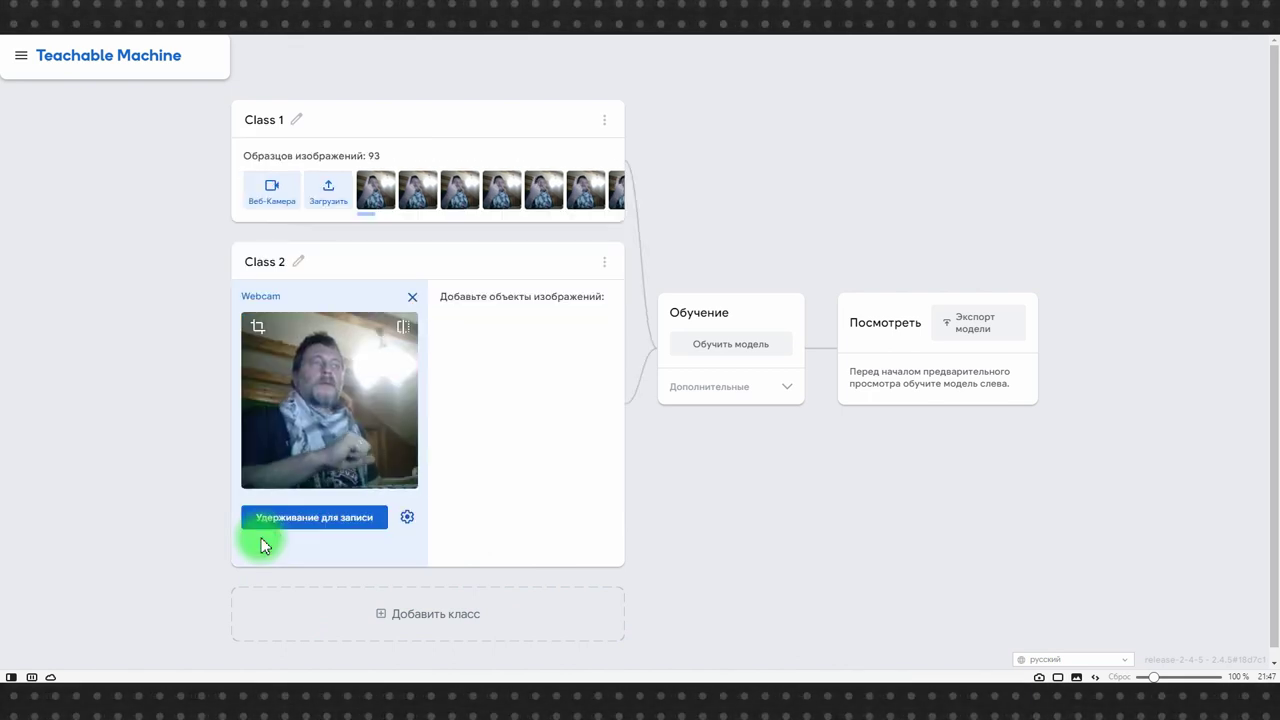
left_click_drag(311, 526, 311, 526)
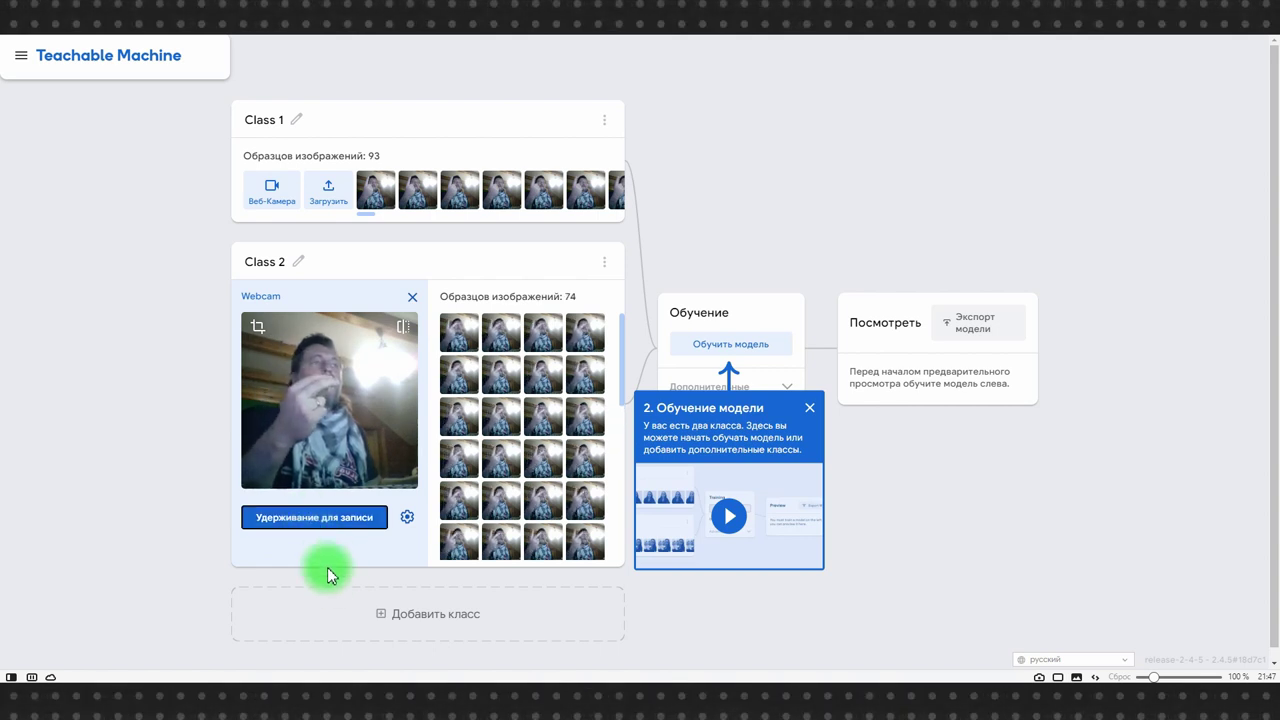
mouse_move(452, 456)
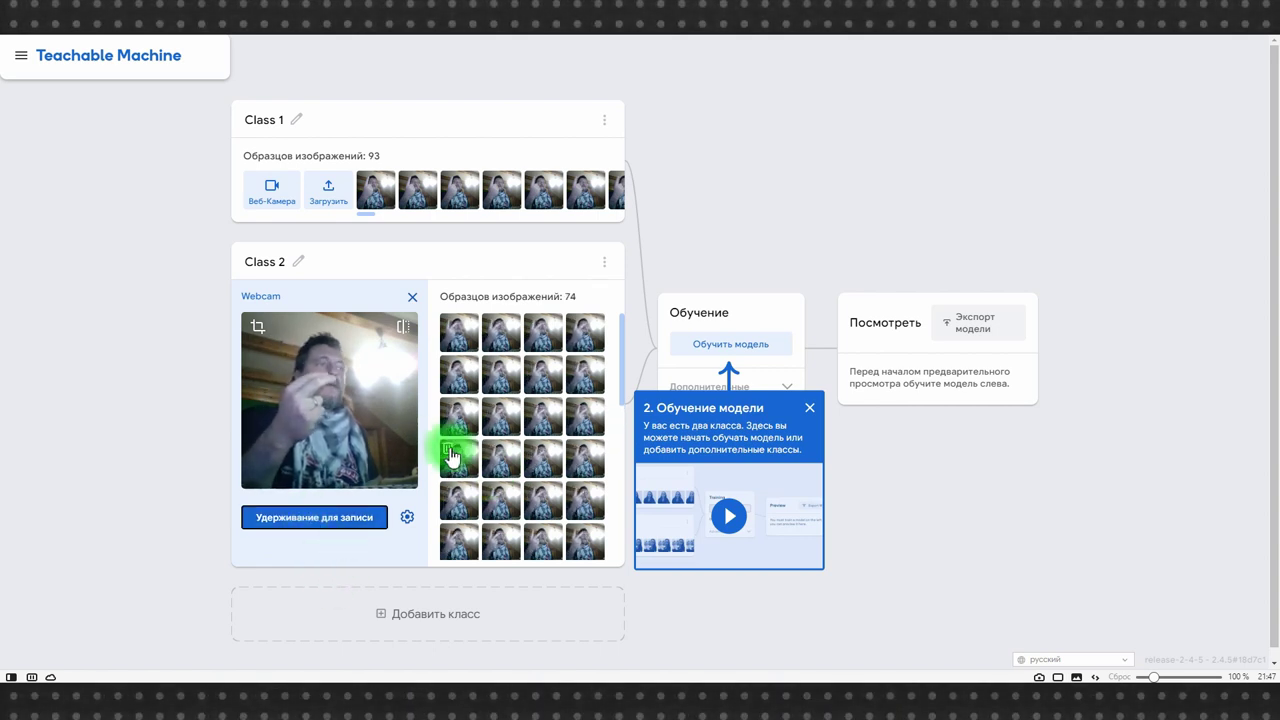
Add a third class and record webcam samples of another hand gesture for it
left_click(380, 630)
scroll(420, 590, "down", 2)
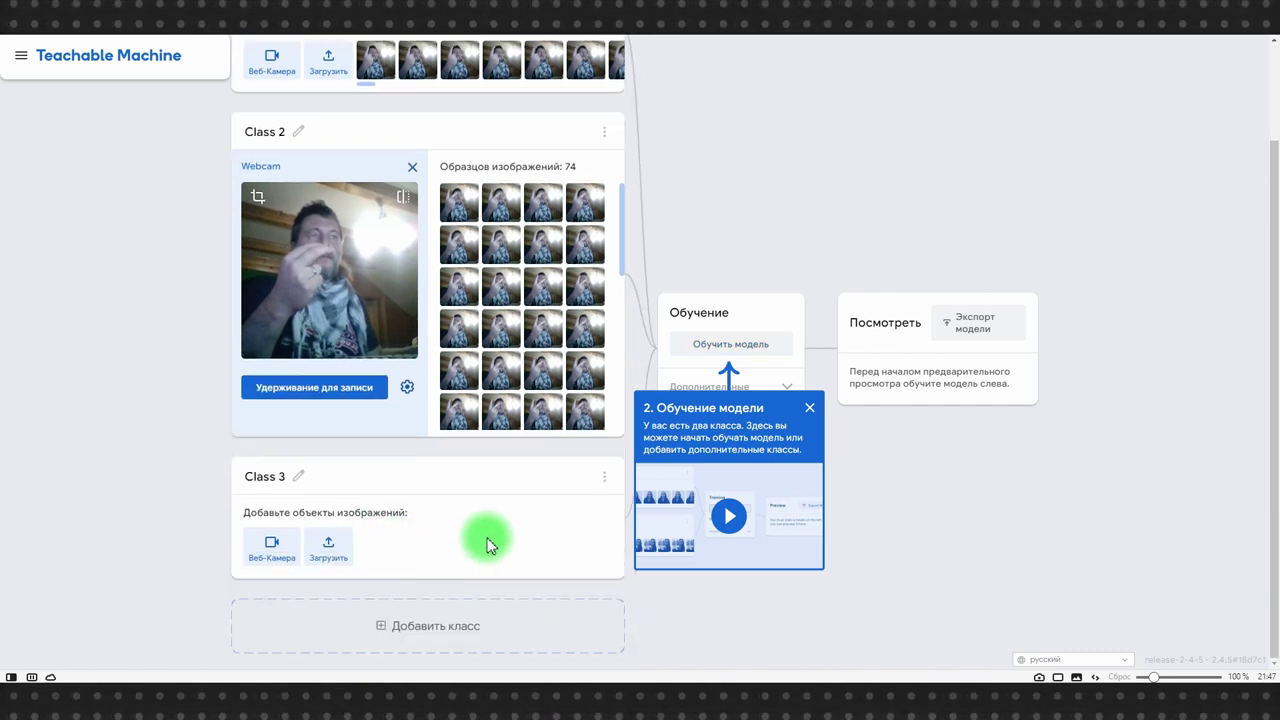
left_click(265, 549)
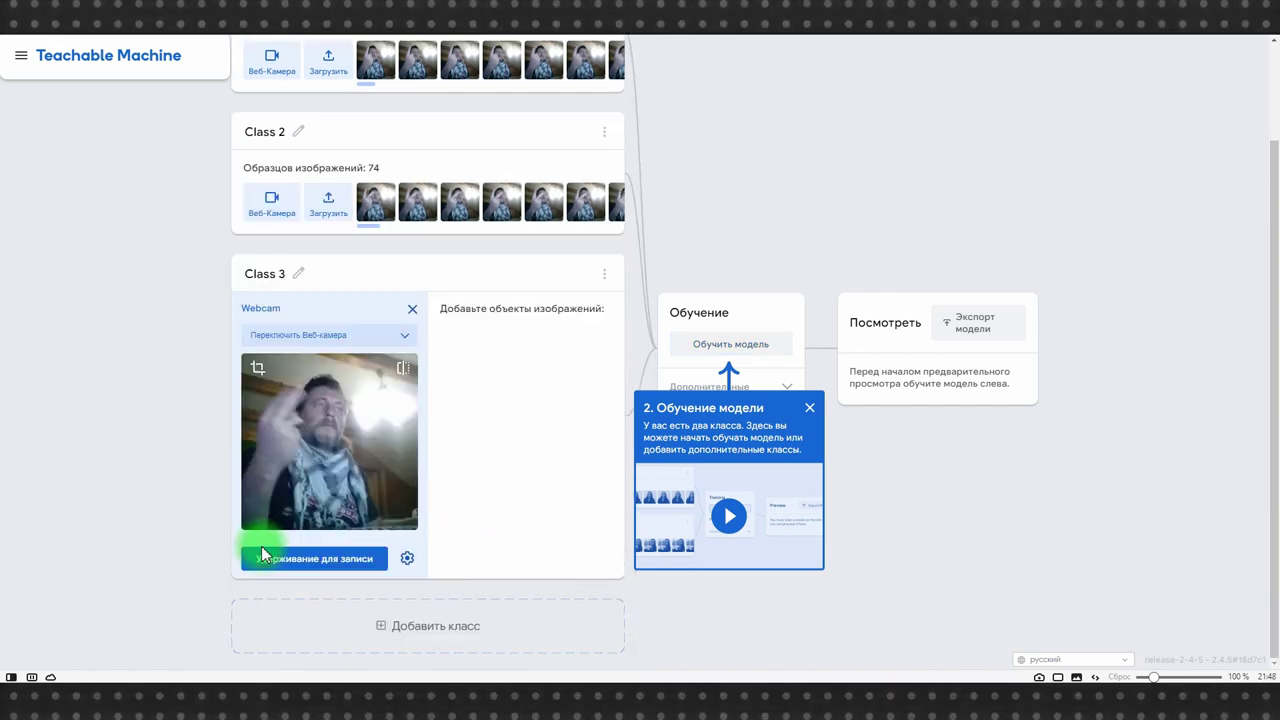
left_click_drag(262, 556, 270, 567)
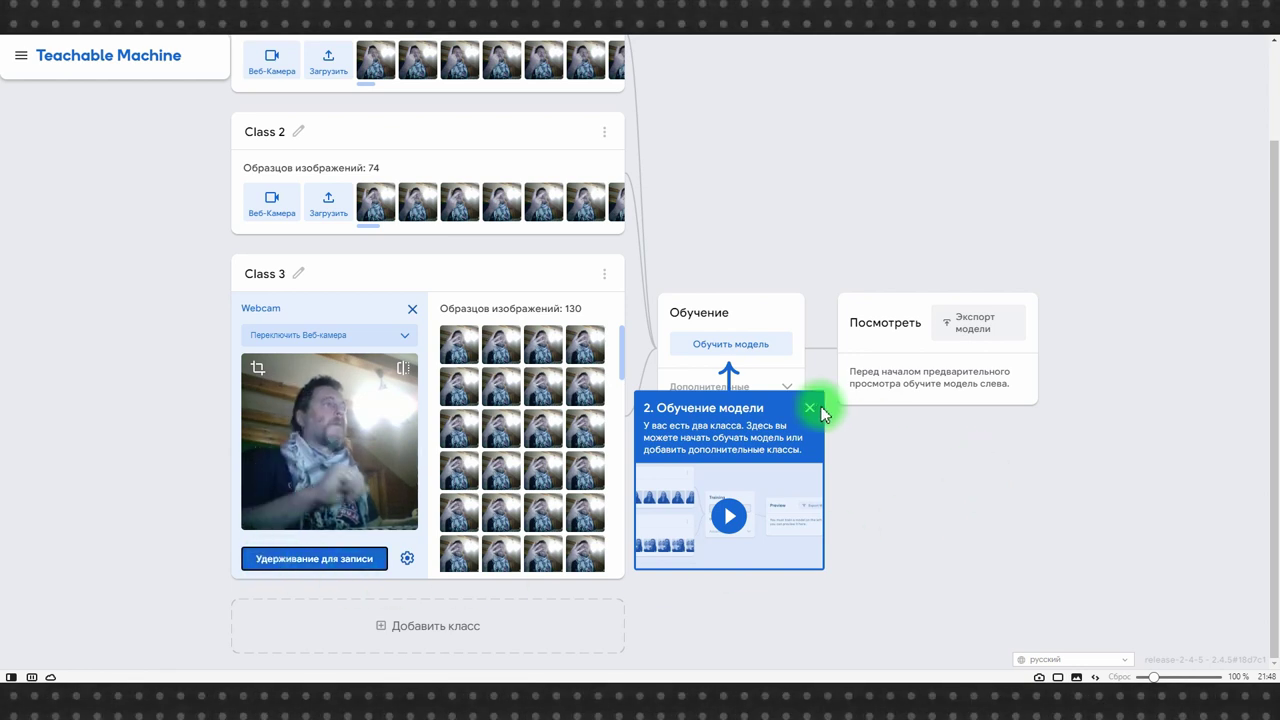
Train the model on the three classes, dismissing the tutorial hints, and switch off the webcam input in the preview
left_click(810, 407)
left_click(737, 348)
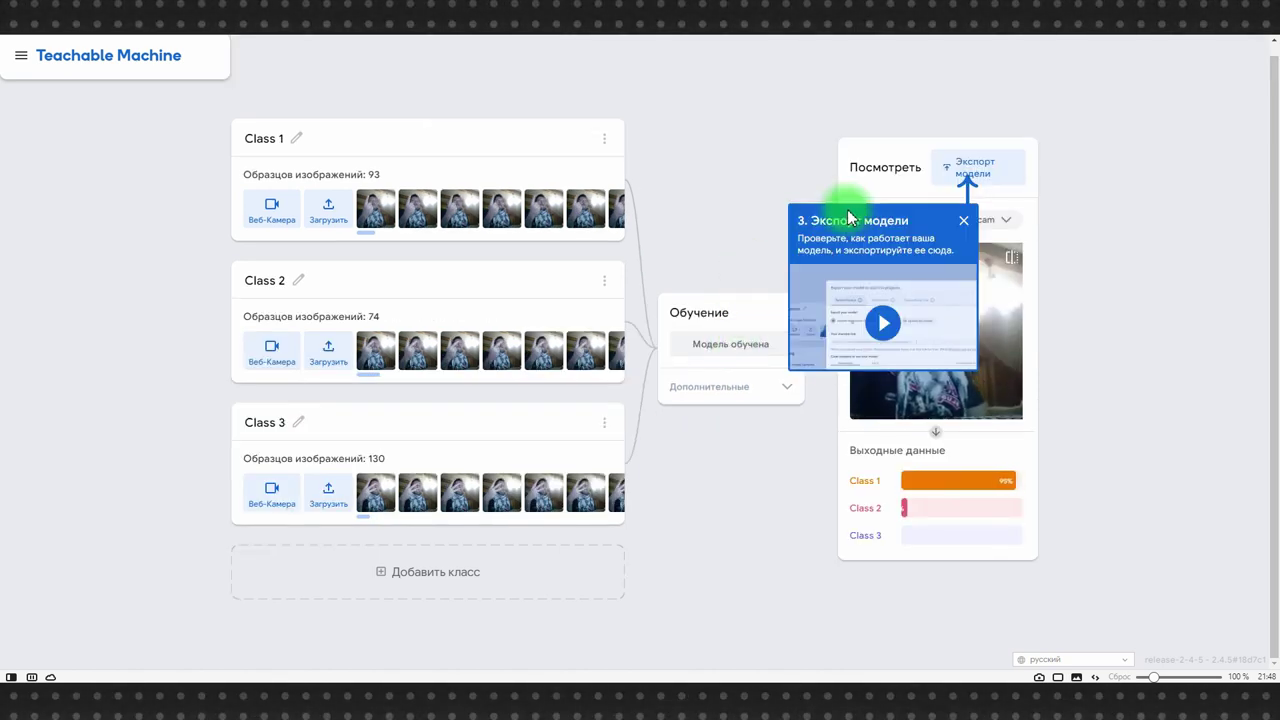
left_click(964, 220)
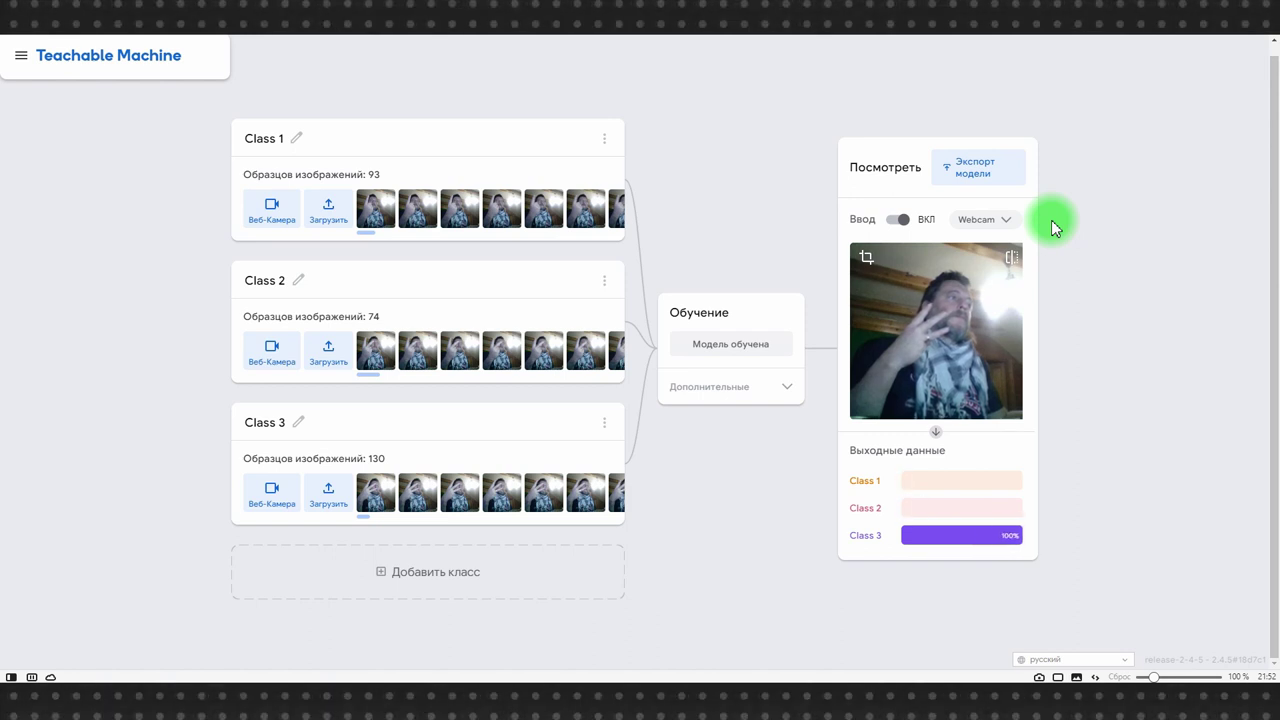
left_click(898, 219)
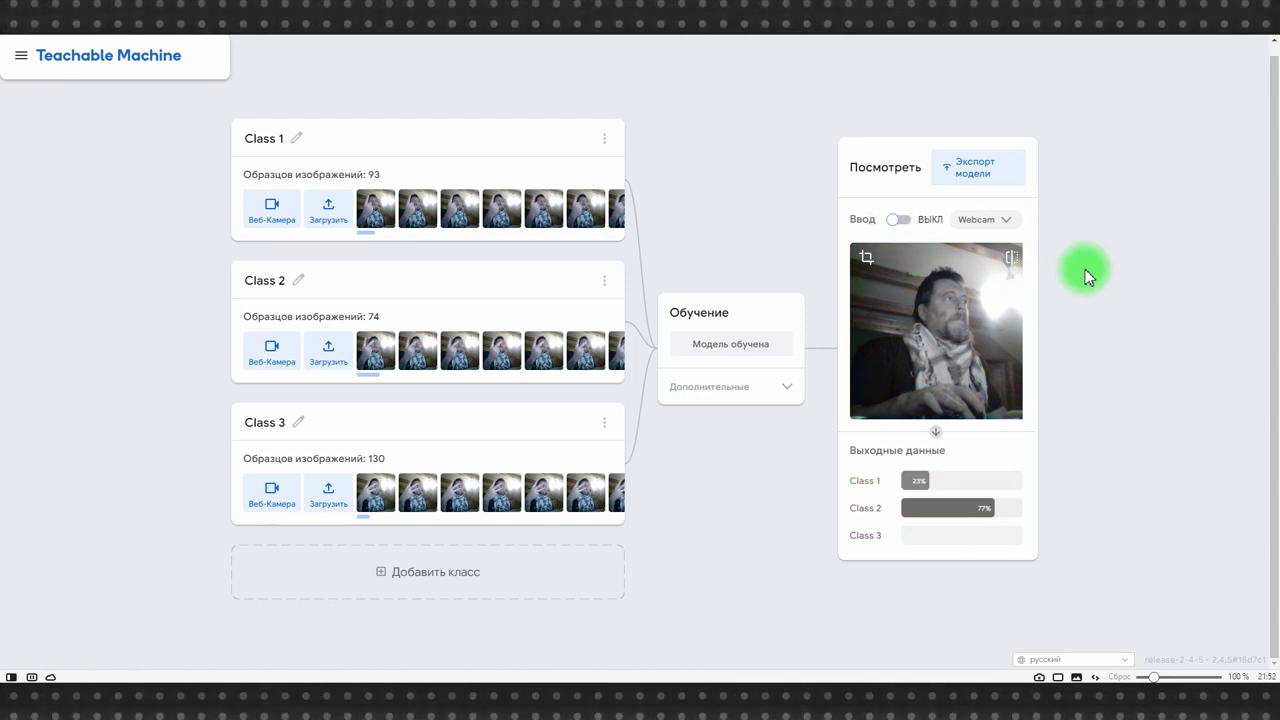
Record additional webcam samples for Class 1, Class 2 and Class 3, showing each hand gesture against a pink sheet
left_click(271, 210)
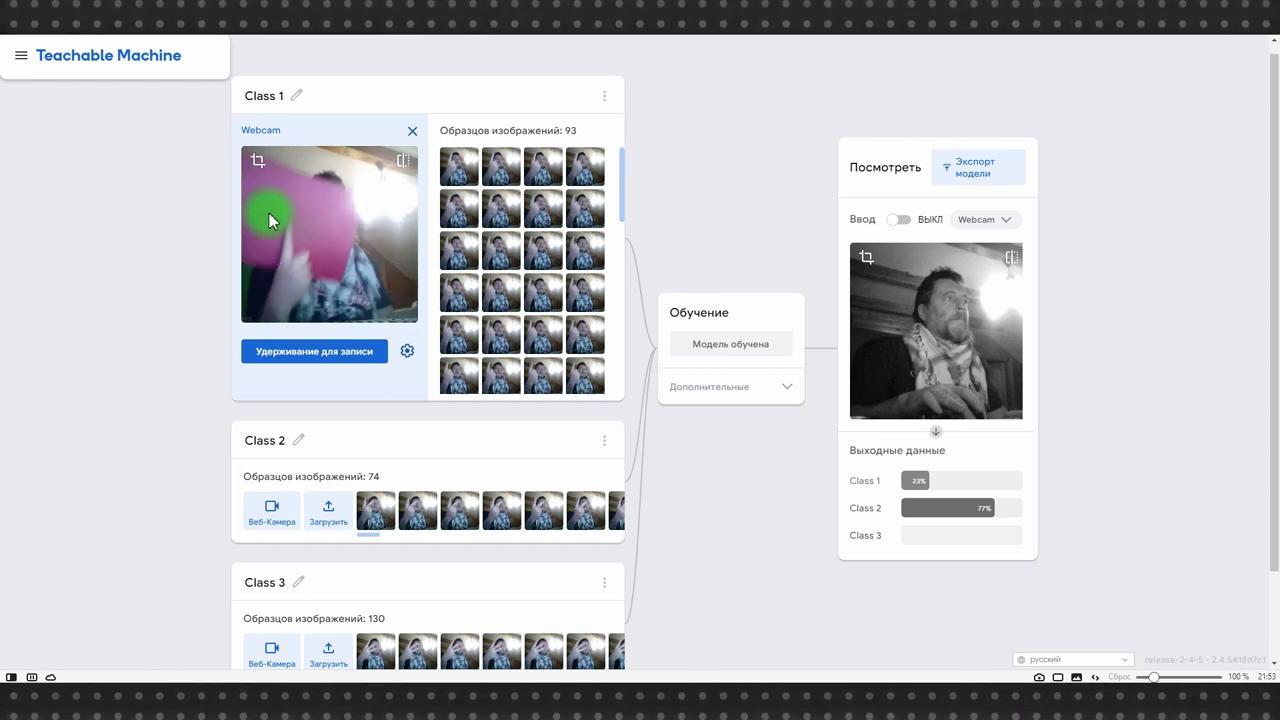
left_click_drag(333, 354, 306, 397)
scroll(360, 362, "down", 1)
left_click(266, 410)
left_click(272, 548)
left_click_drag(289, 560, 293, 570)
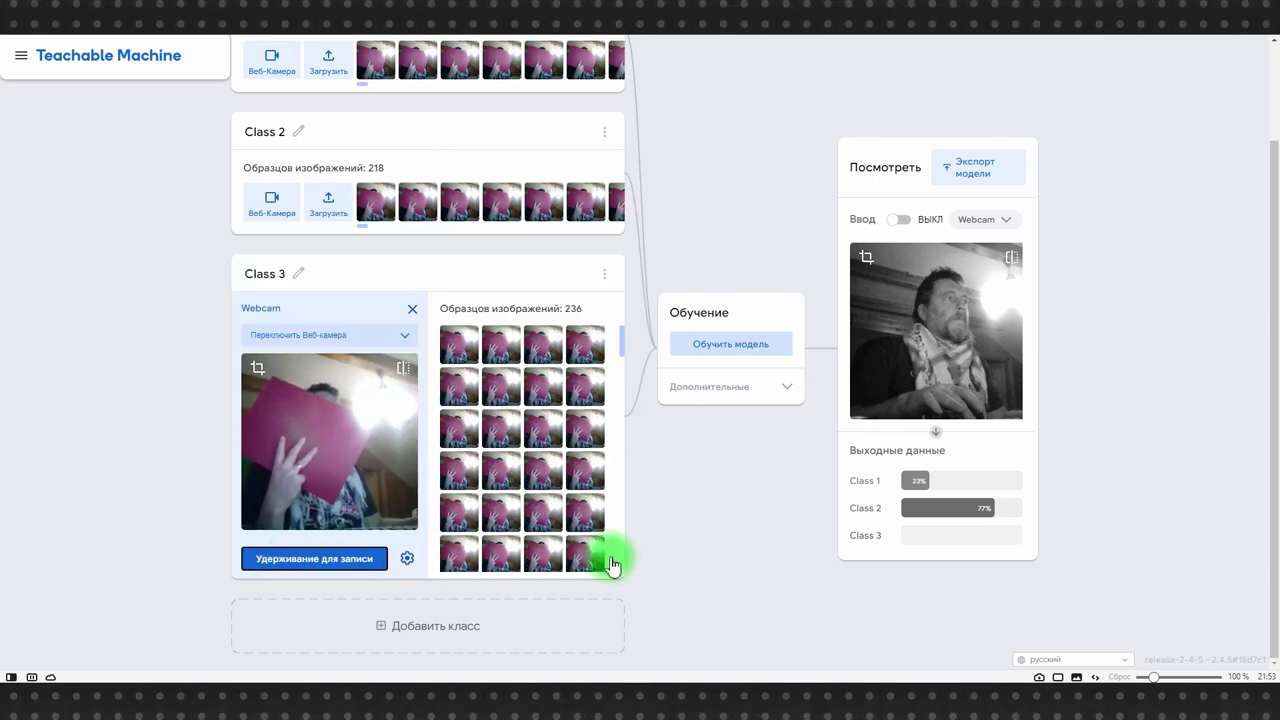
Retrain the model with the added samples and switch the preview's webcam input off
left_click(742, 346)
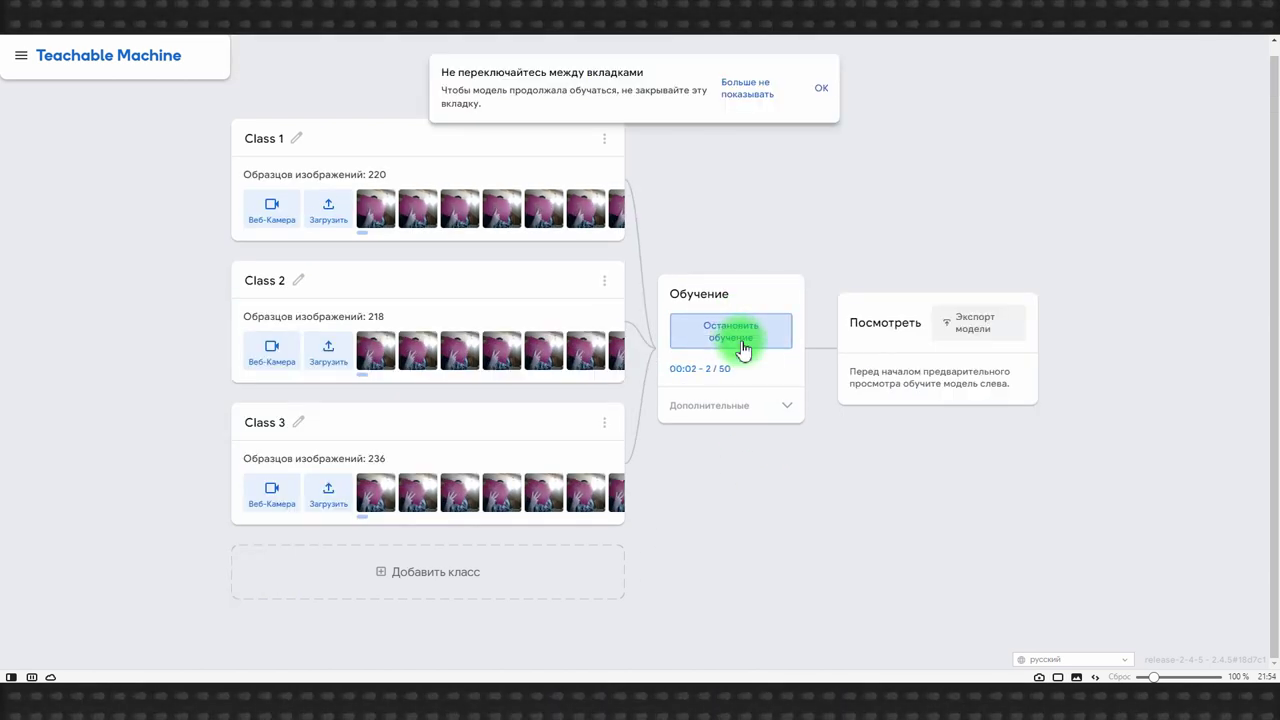
left_click(742, 346)
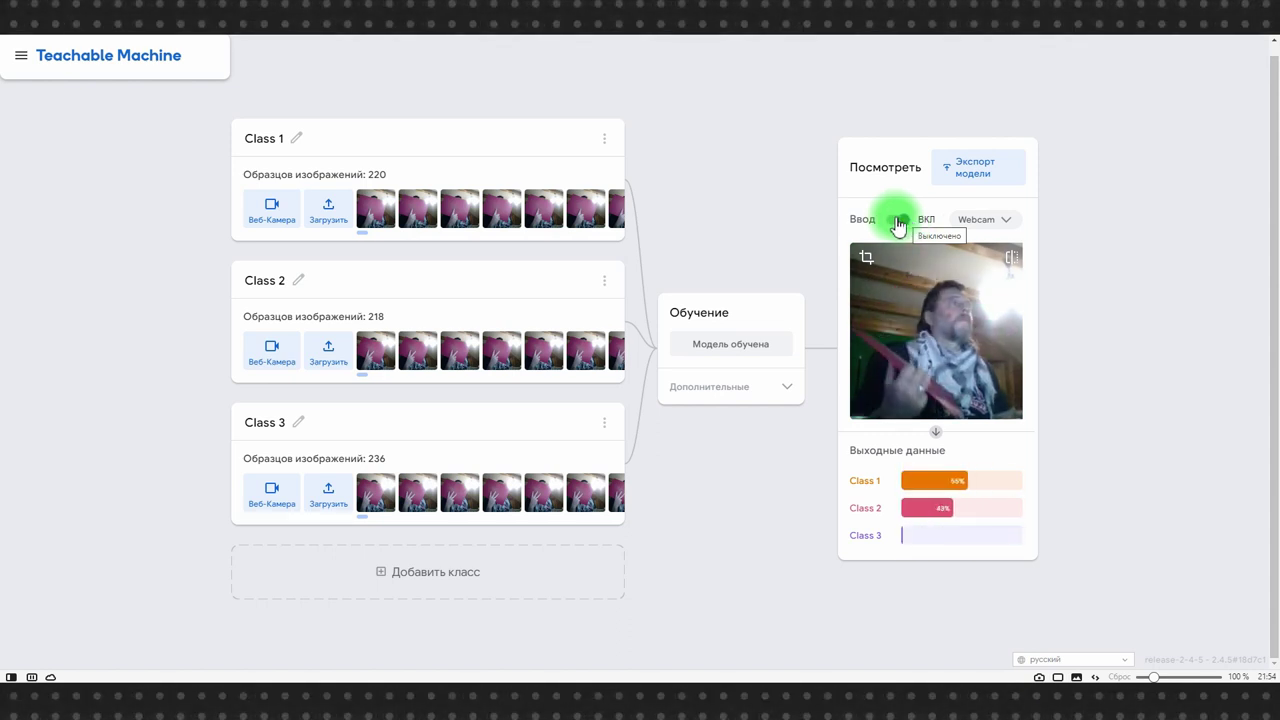
left_click(900, 221)
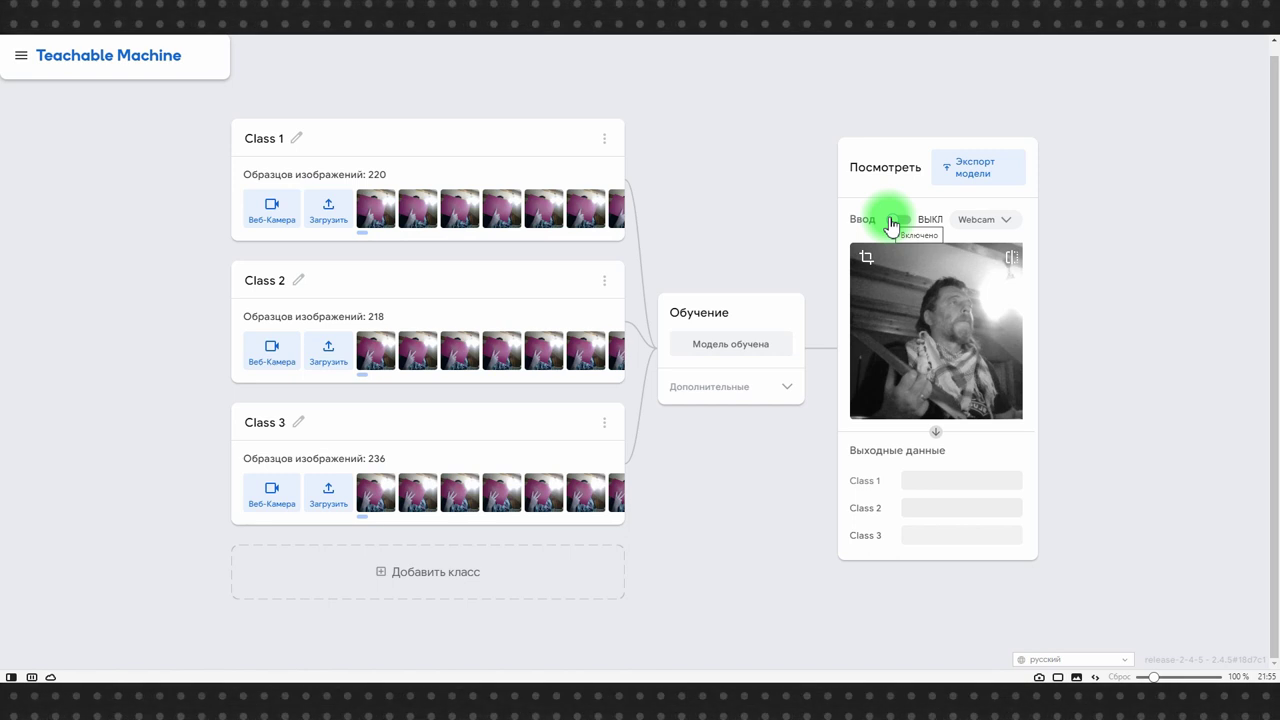
Export the model in Tensorflow.js format as a download, save tm-my-image-model.zip and close the downloads list
left_click(975, 170)
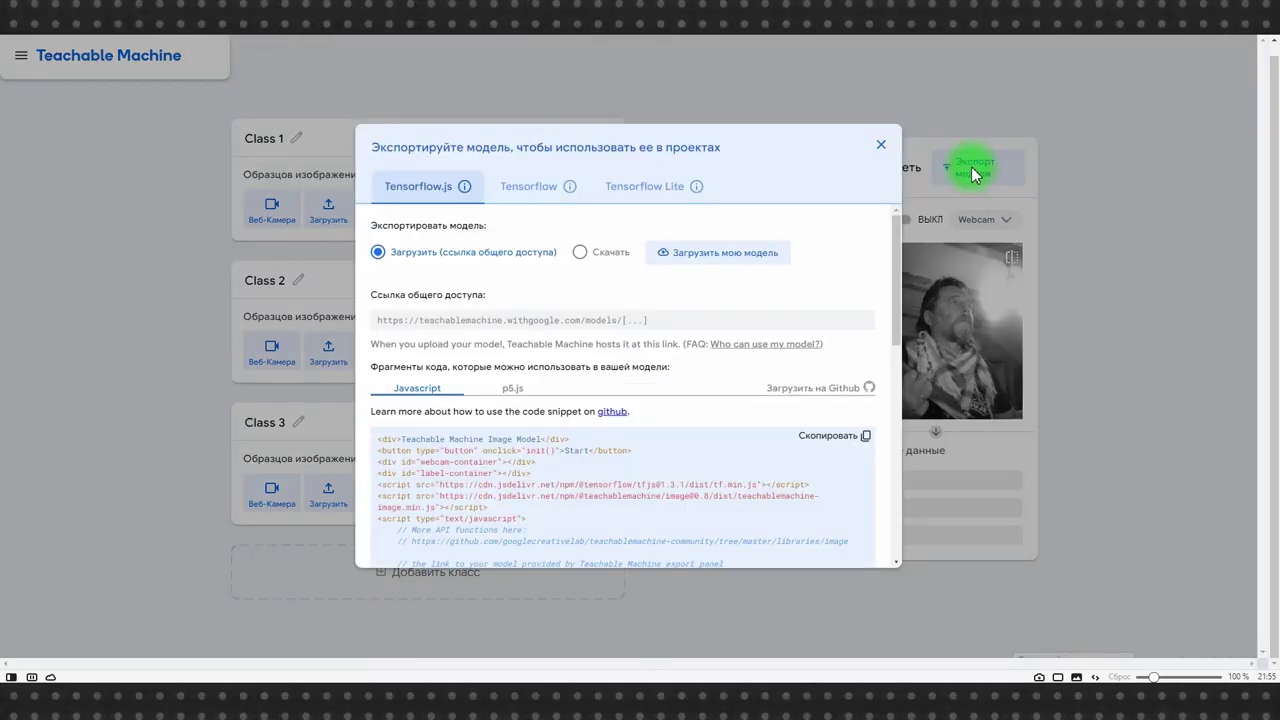
left_click(580, 252)
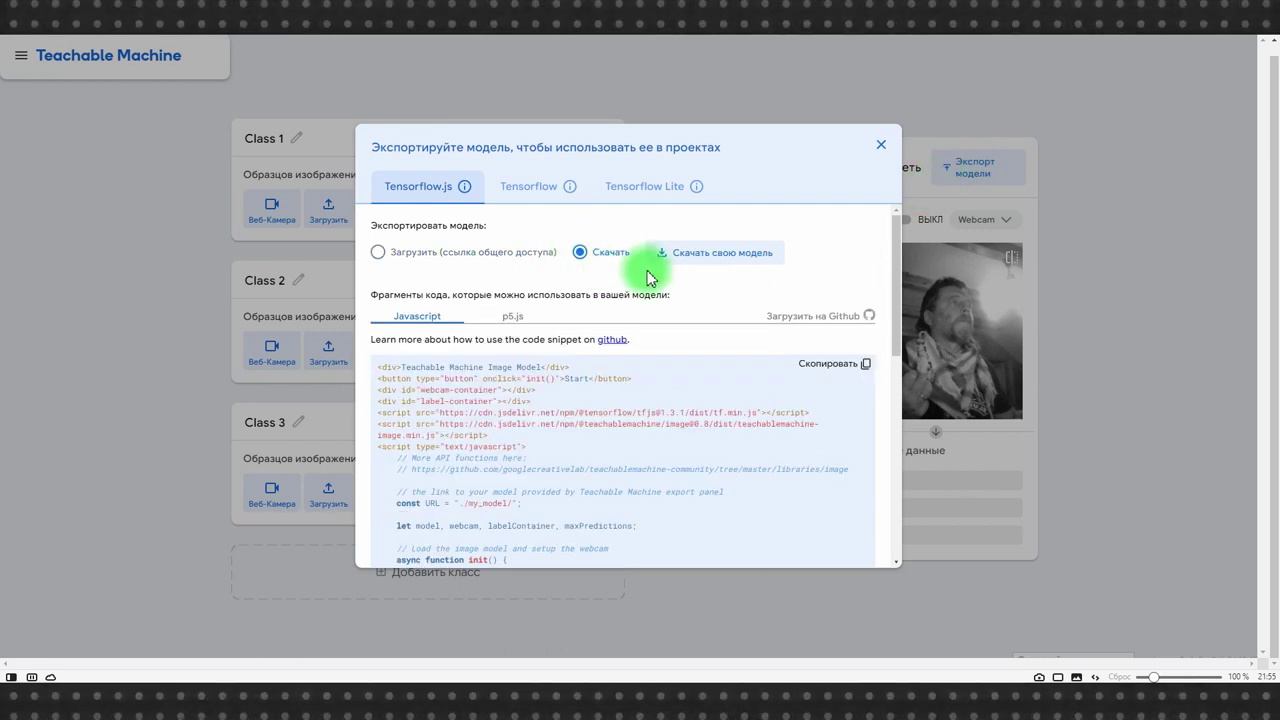
left_click(724, 258)
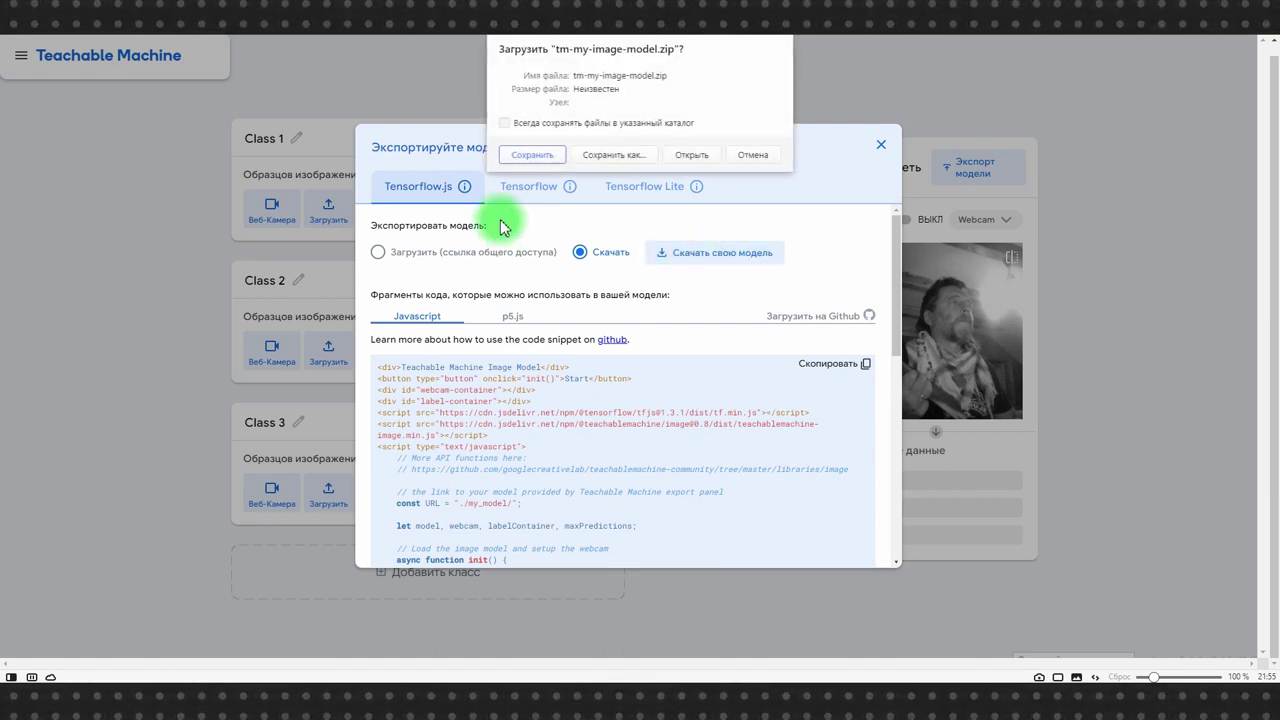
left_click(518, 154)
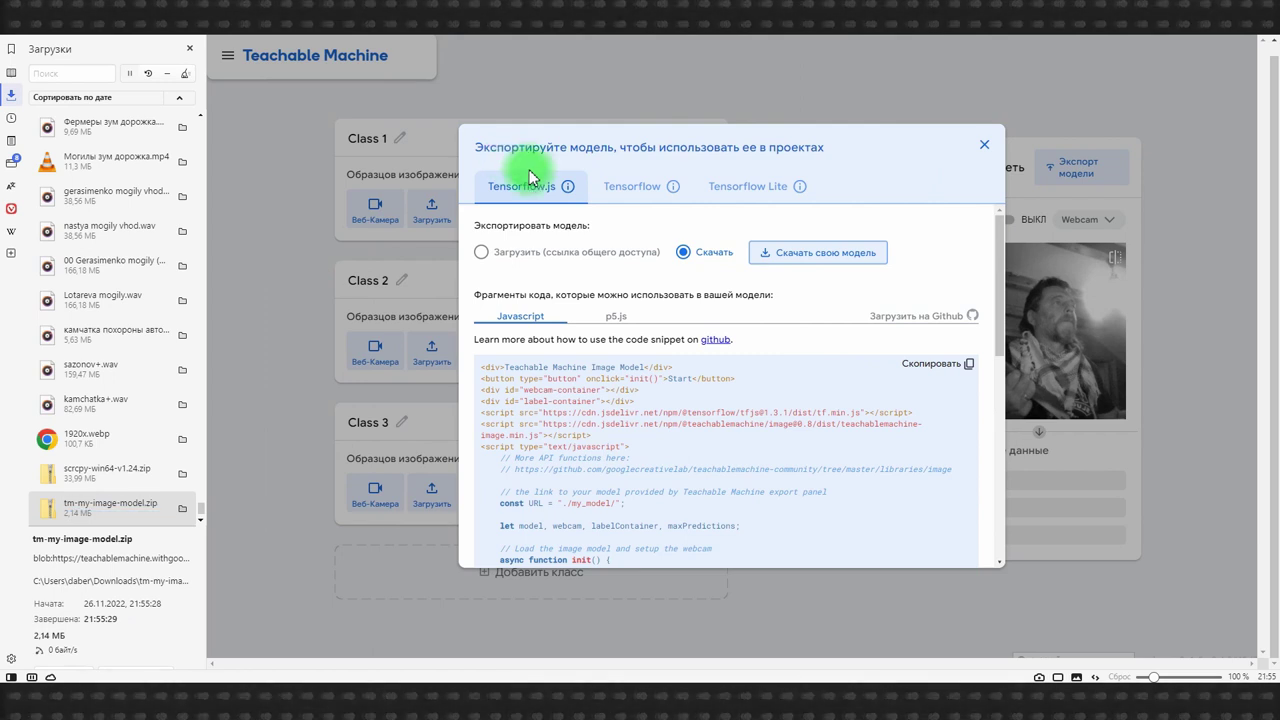
left_click(12, 96)
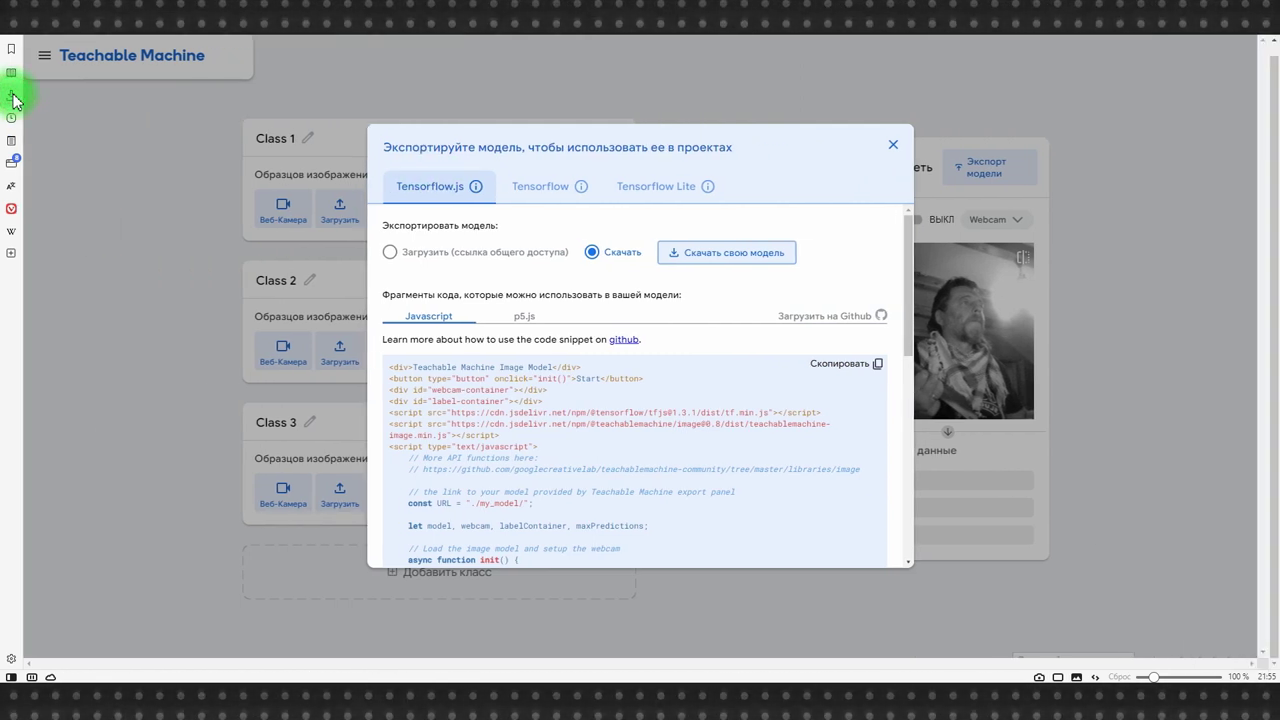
Upload the Tensorflow.js model to the cloud with a shareable link and copy that link
left_click(445, 252)
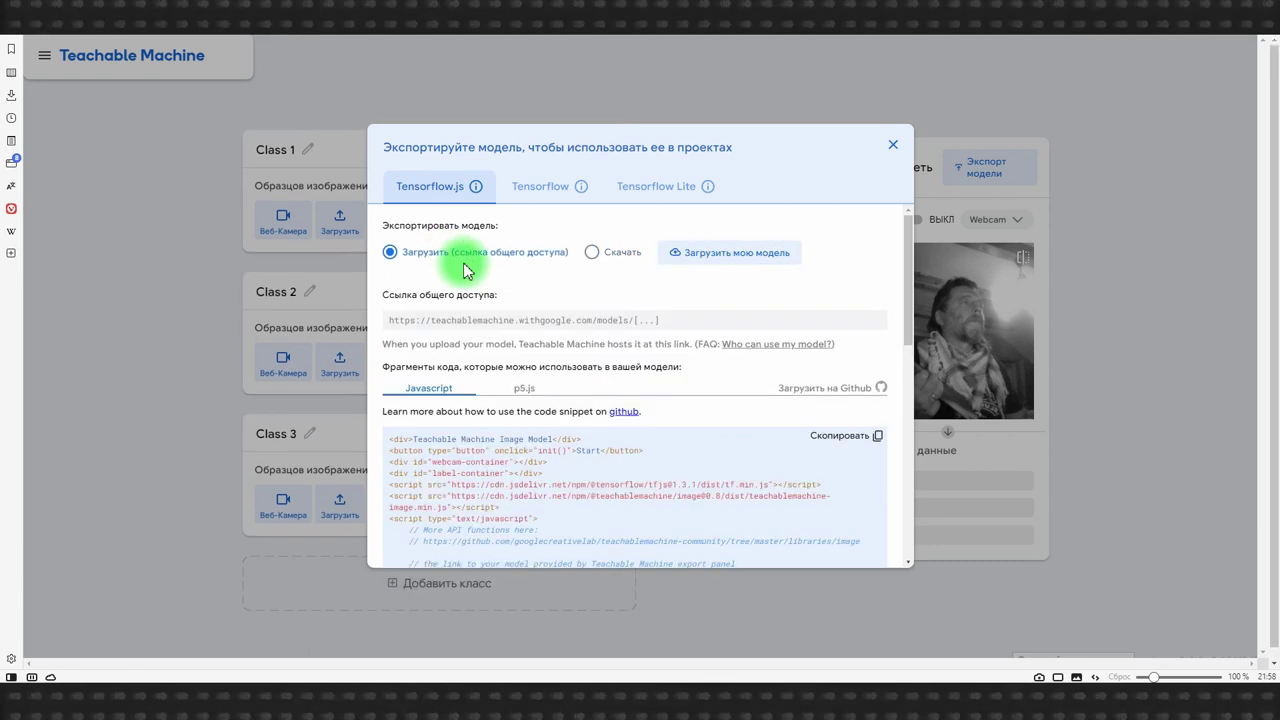
left_click(768, 256)
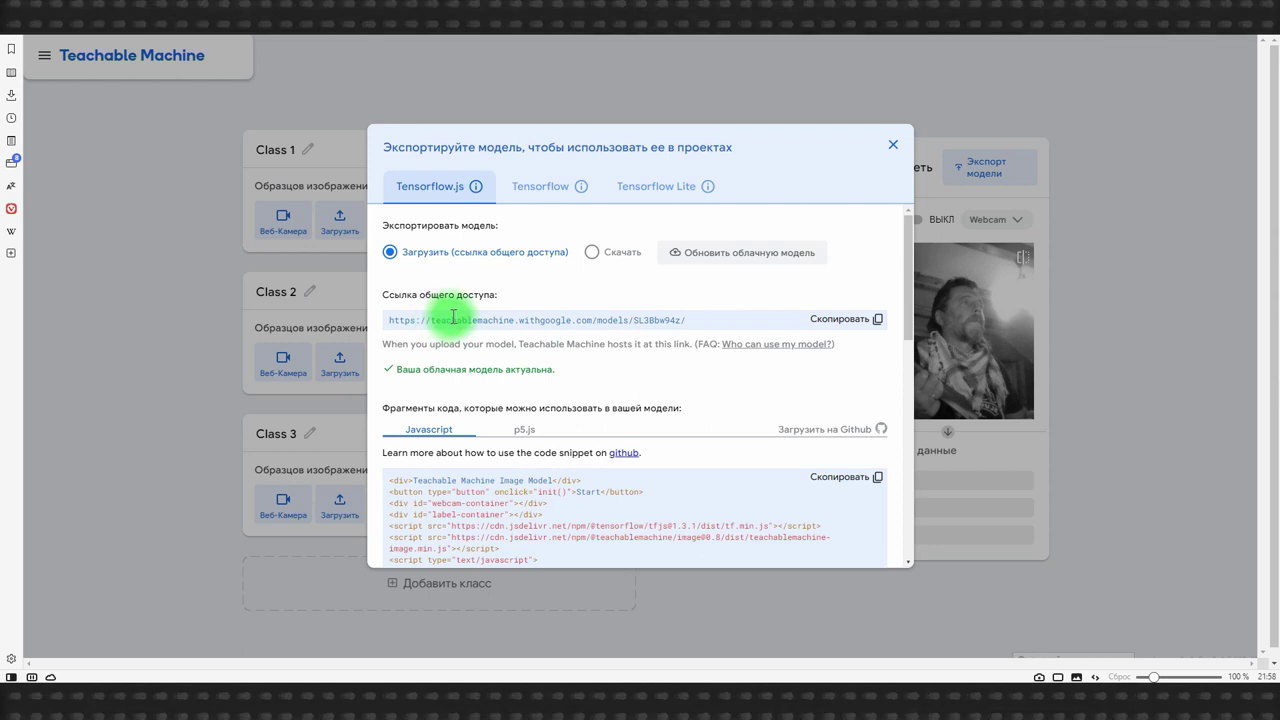
left_click(879, 321)
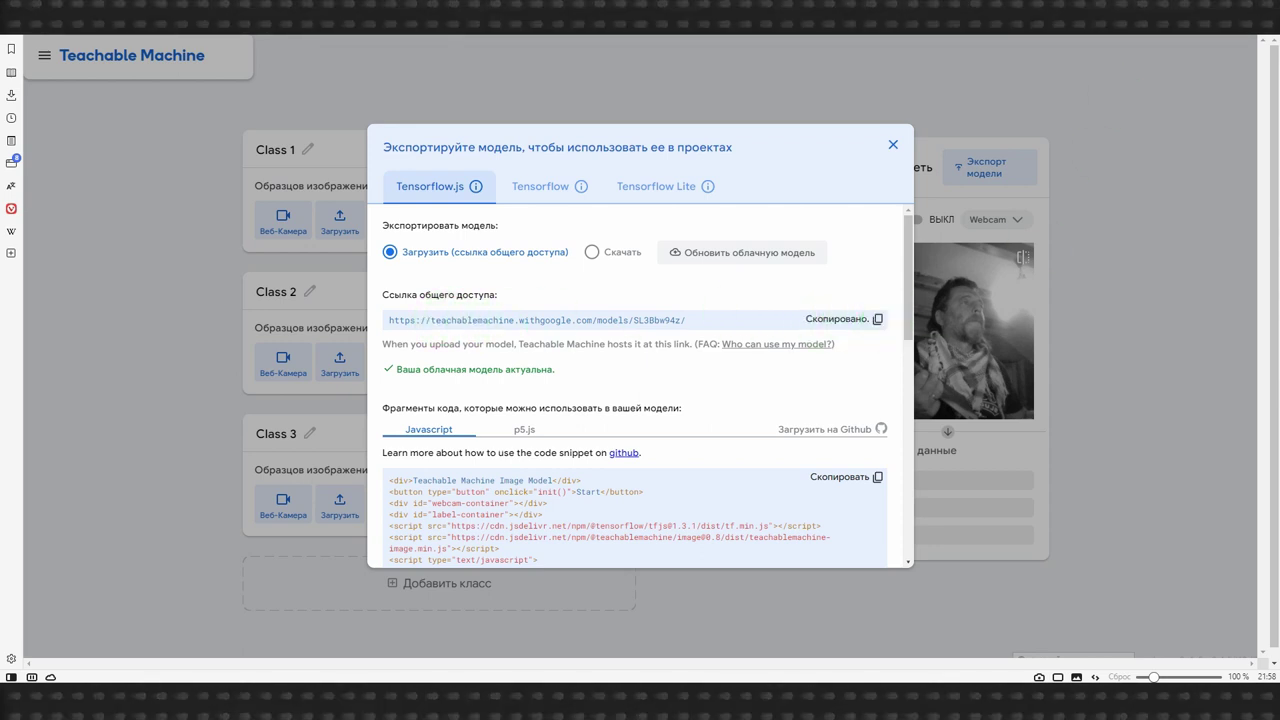
Open the copied model link in a new browser tab to preview the hosted model live with the webcam
key("ctrl+t")
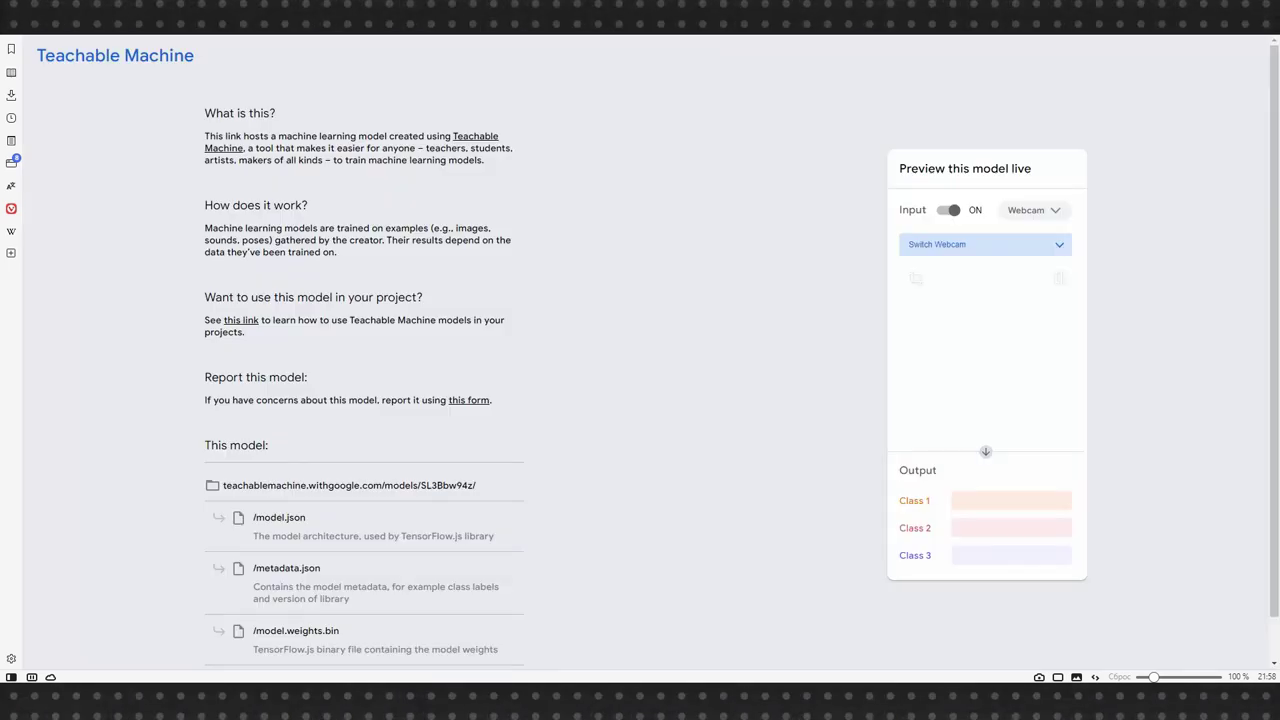
left_click(1268, 55)
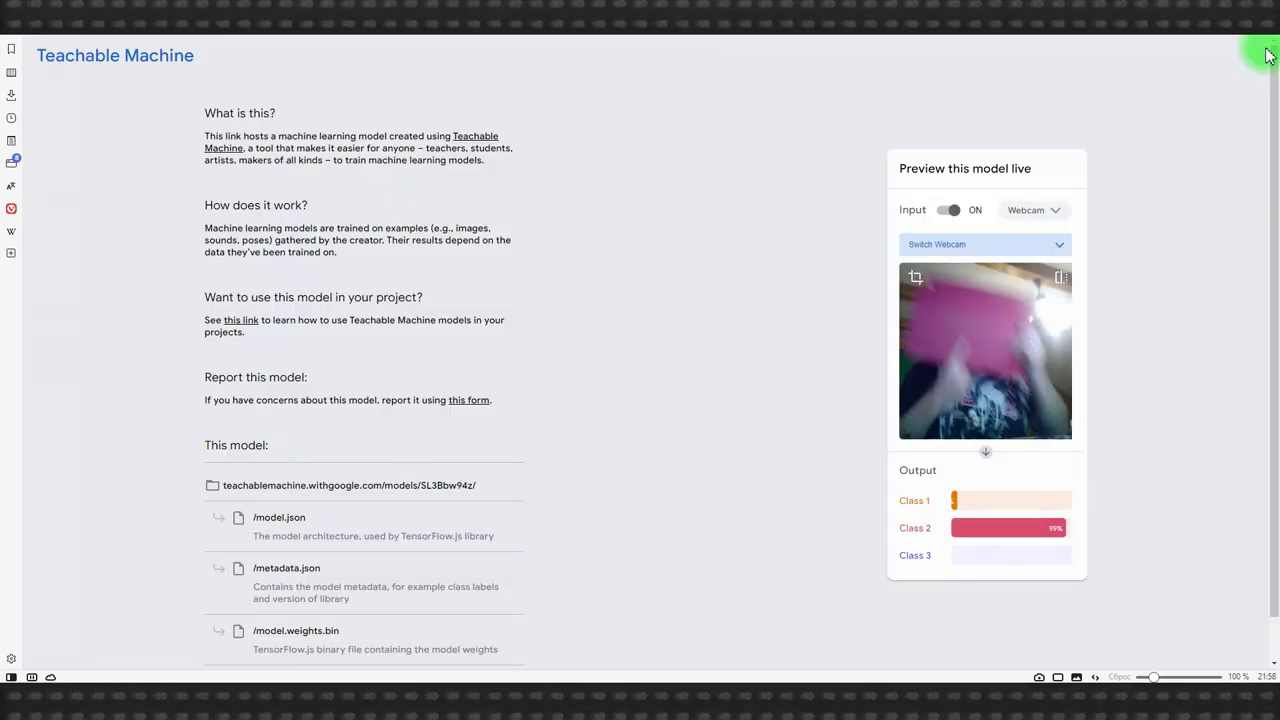